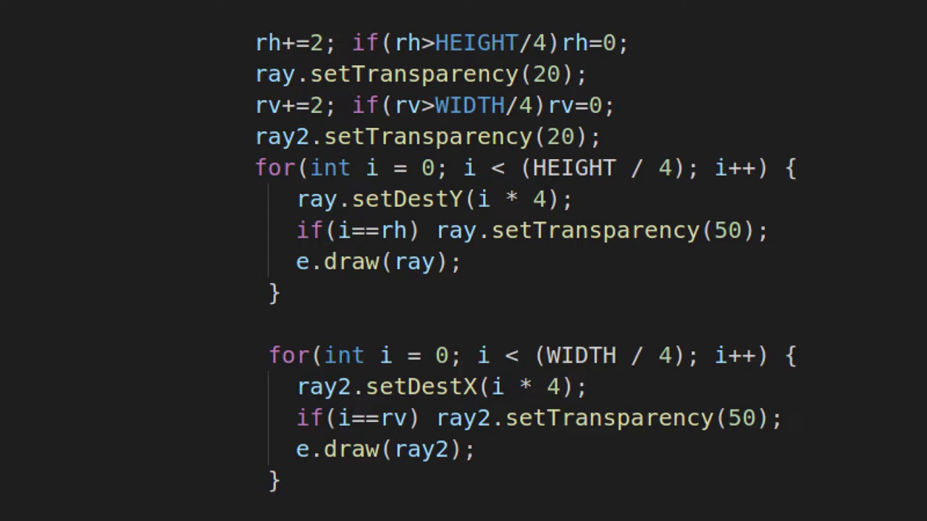
left_click_drag(255, 43, 337, 44)
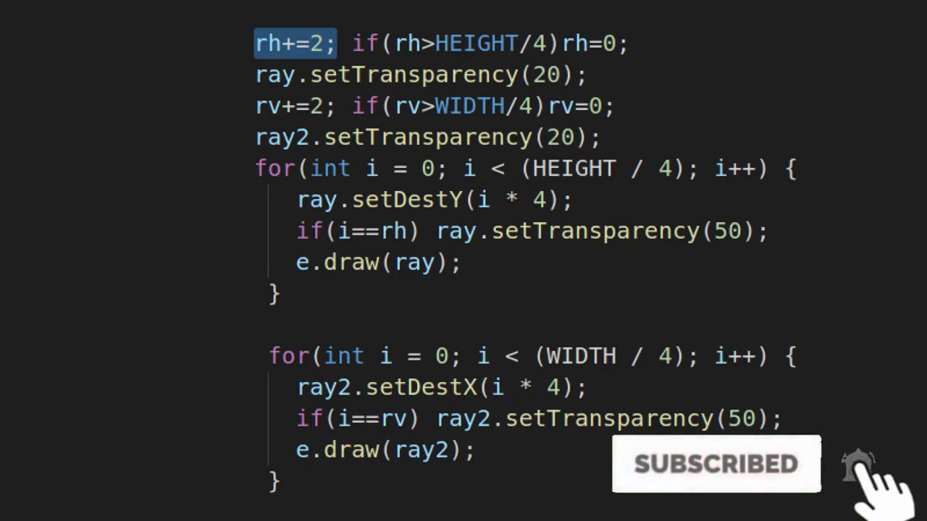
left_click_drag(352, 43, 630, 43)
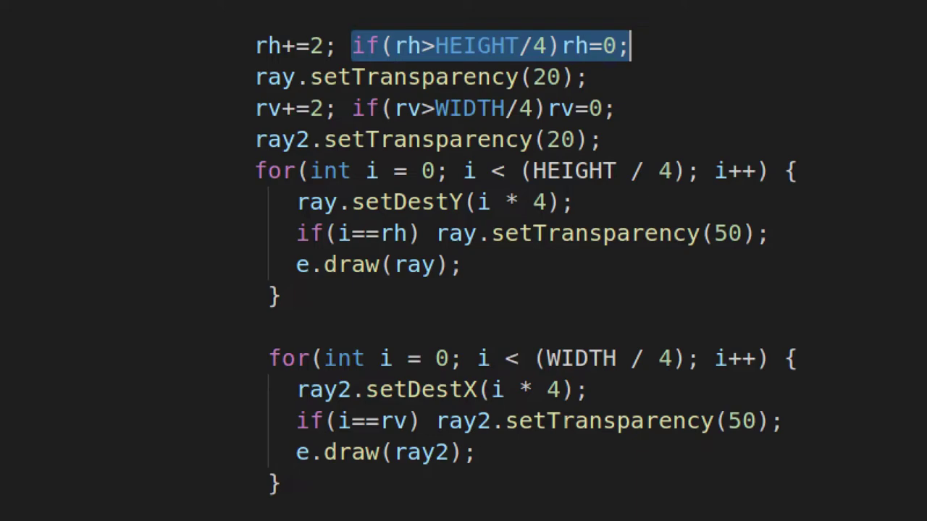
triple_click(419, 78)
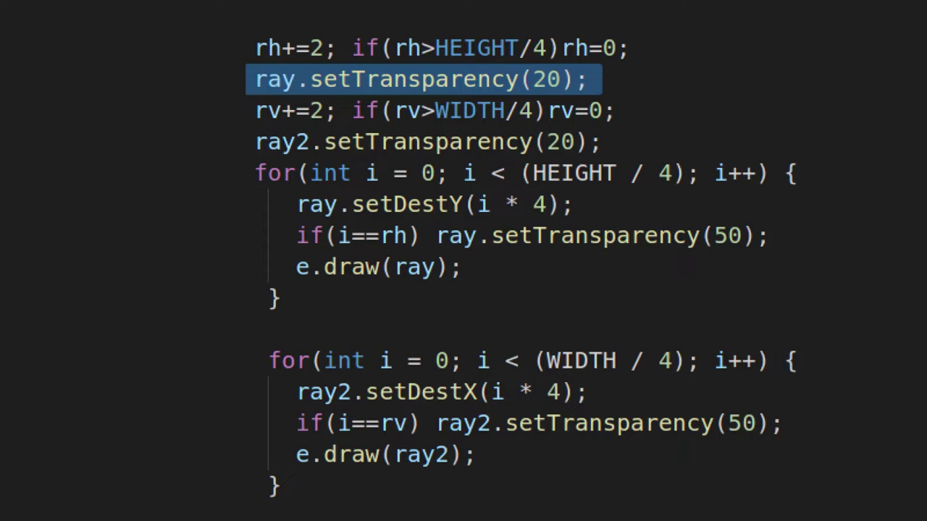
left_click_drag(297, 235, 771, 233)
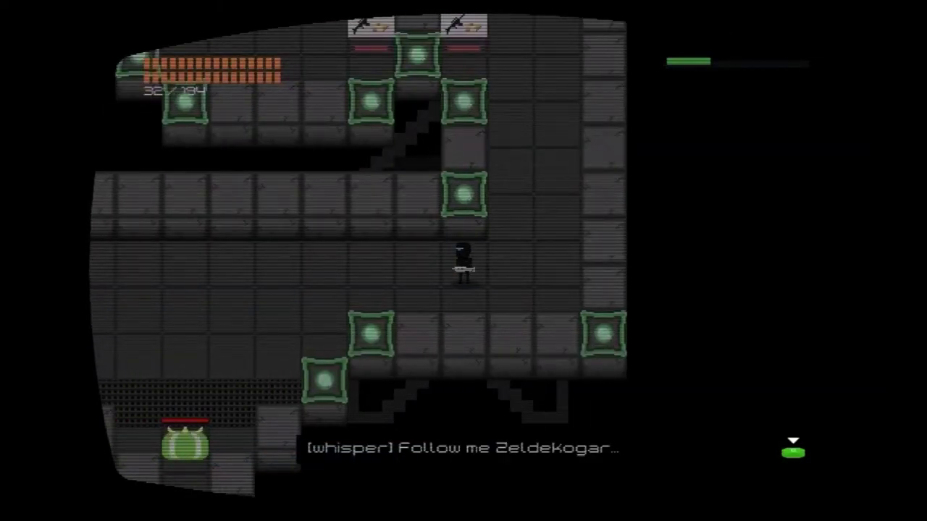
Advance the Cosmic Chaos 2 dialogue and walk left into the corridor room.
key("Return")
key("Return")
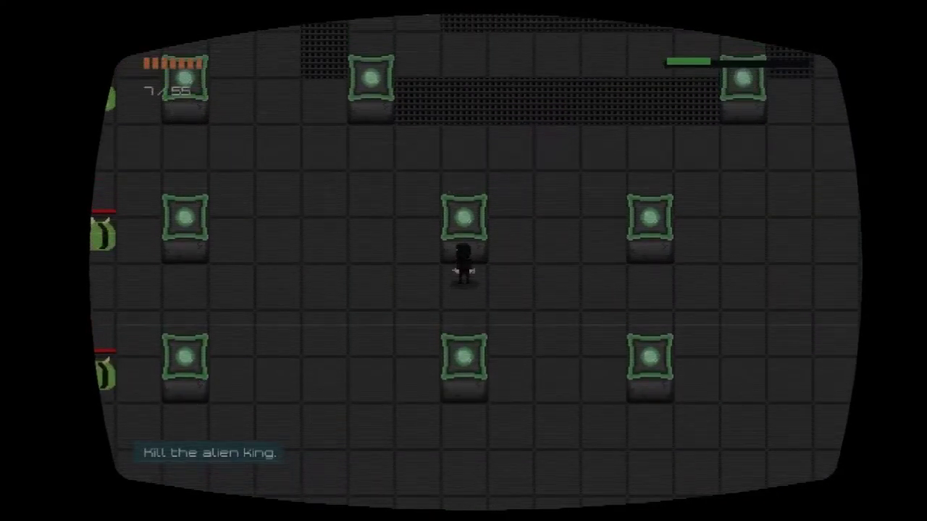
key("Left")
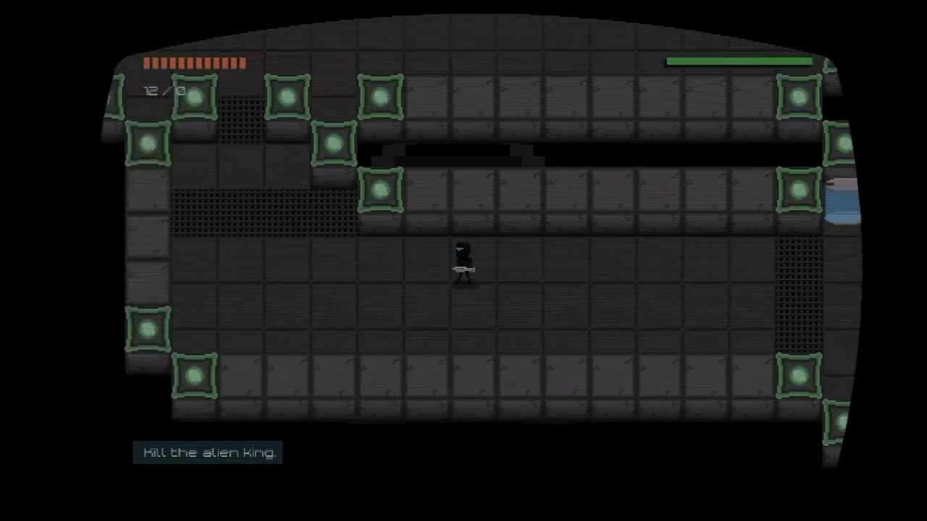